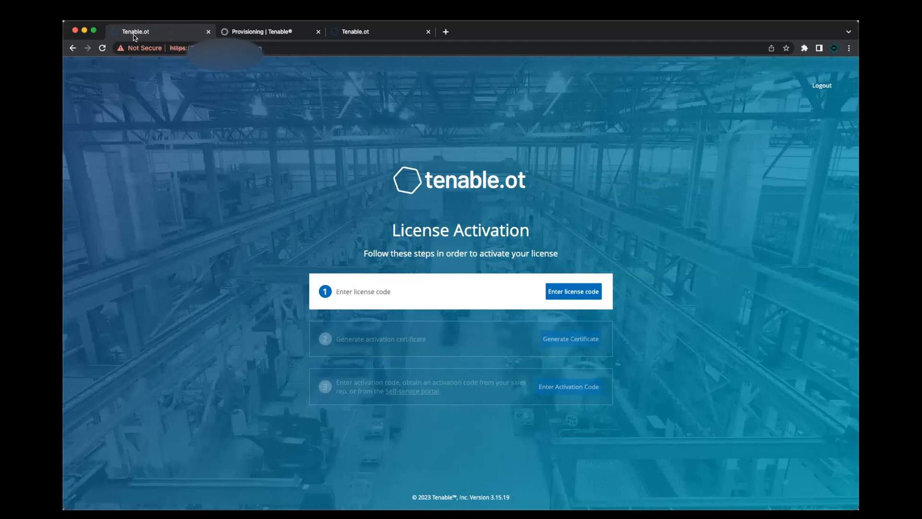
# Open license code entry, then copy the Tenable.ot license code from the provisioning portal's license list
pyautogui.click(557, 298)
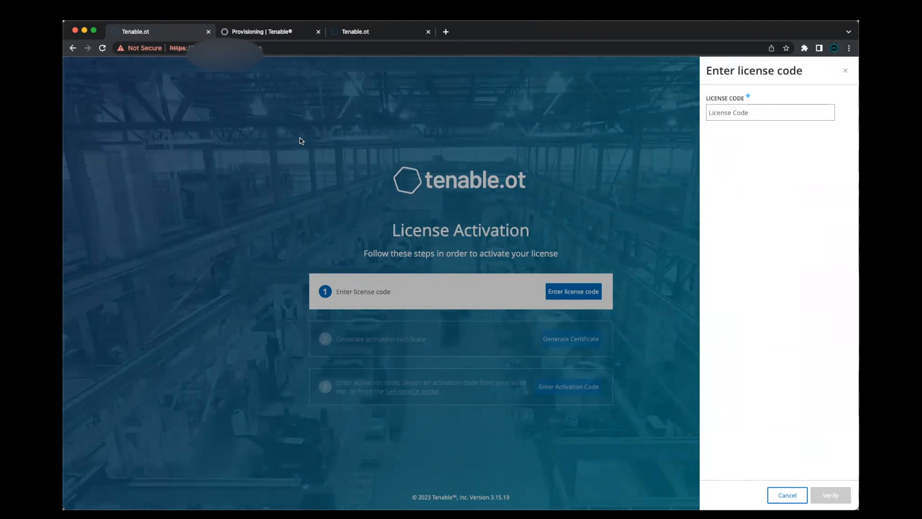
pyautogui.click(256, 34)
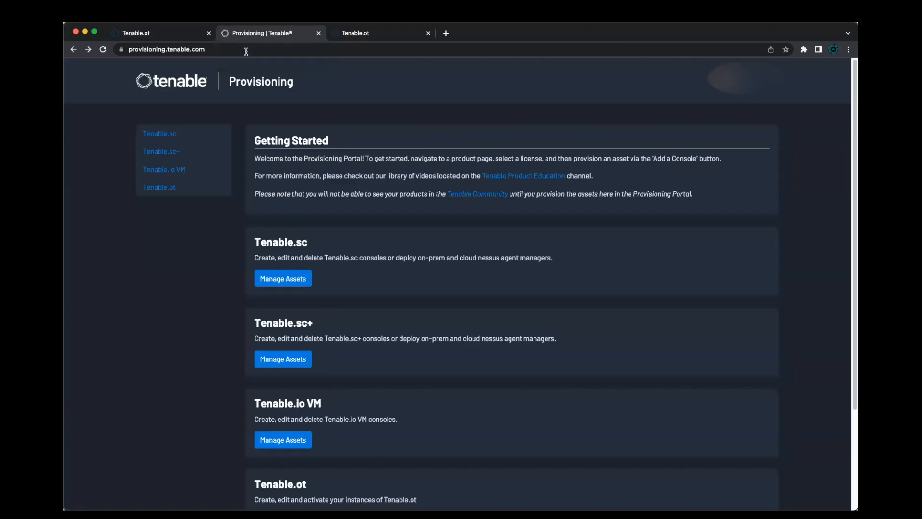
pyautogui.click(122, 49)
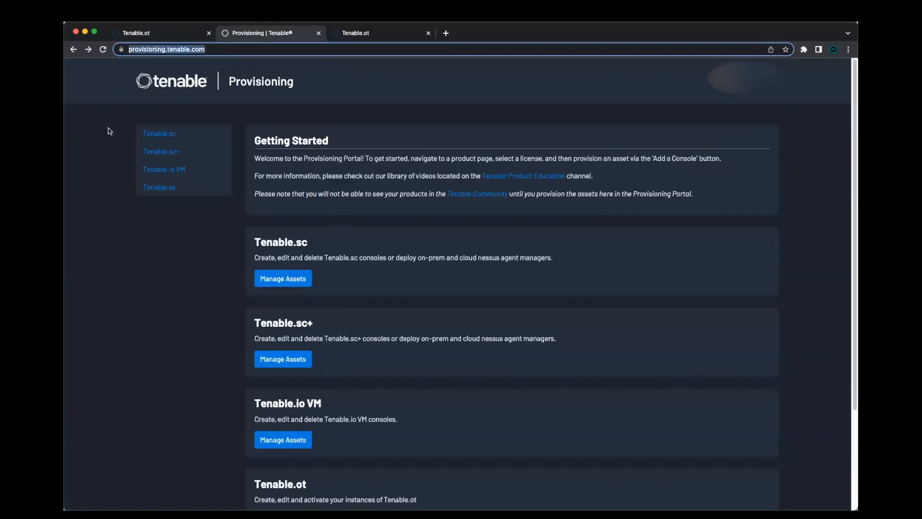
pyautogui.click(523, 136)
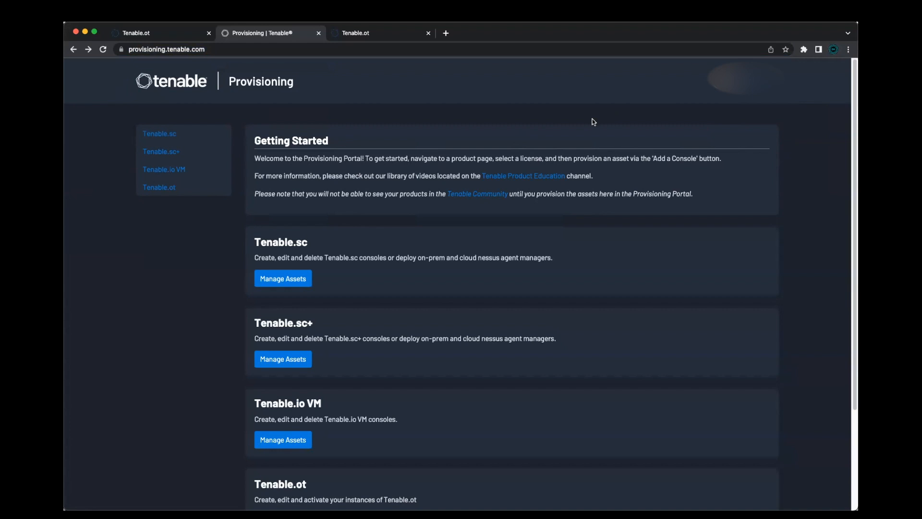
pyautogui.click(174, 188)
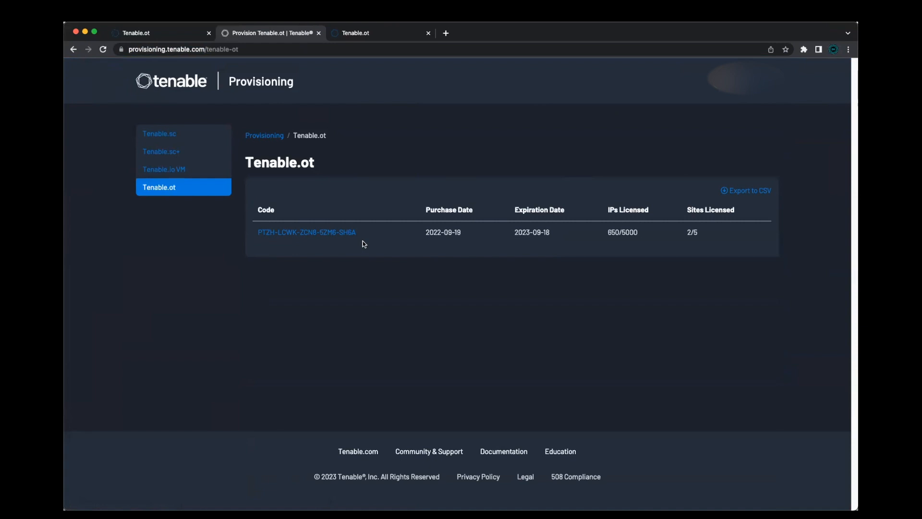
pyautogui.moveTo(360, 237); pyautogui.dragTo(254, 238)
pyautogui.press('super+c')
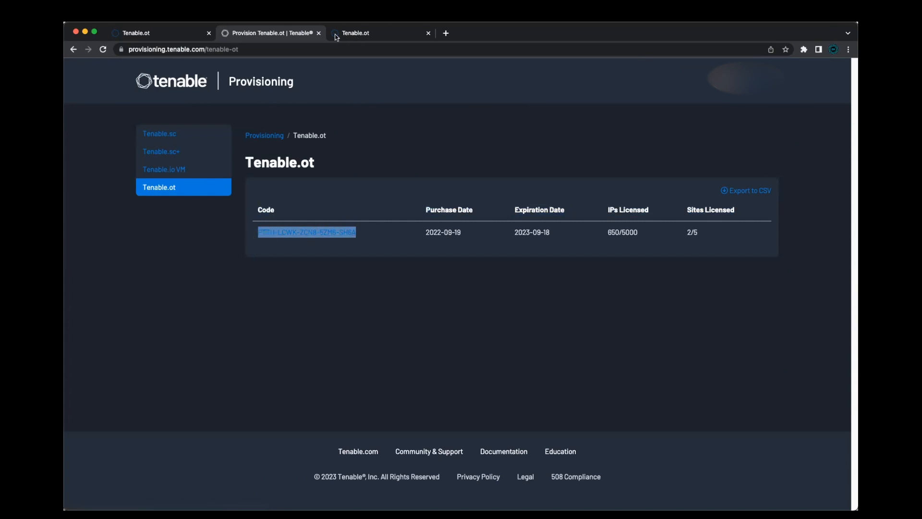
# Paste the license code into the activation page's license code field and verify it
pyautogui.click(166, 33)
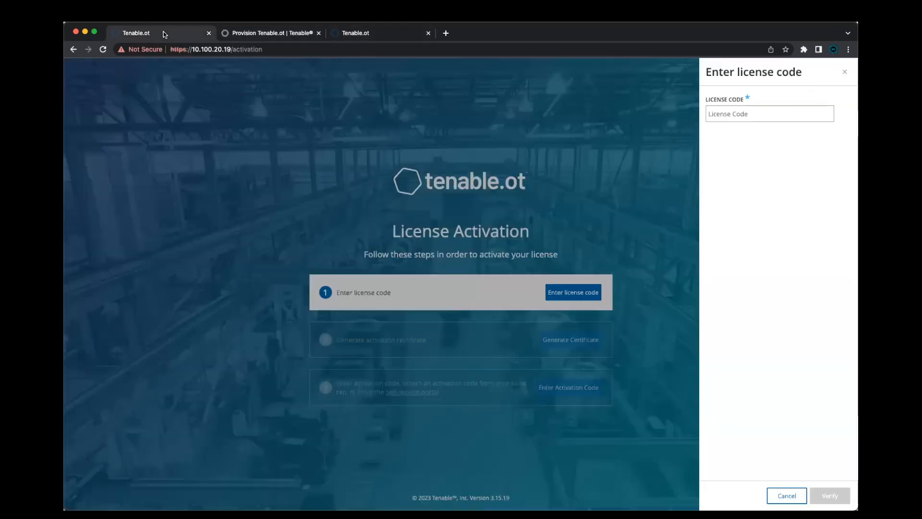
pyautogui.click(767, 110)
pyautogui.press('super+v')
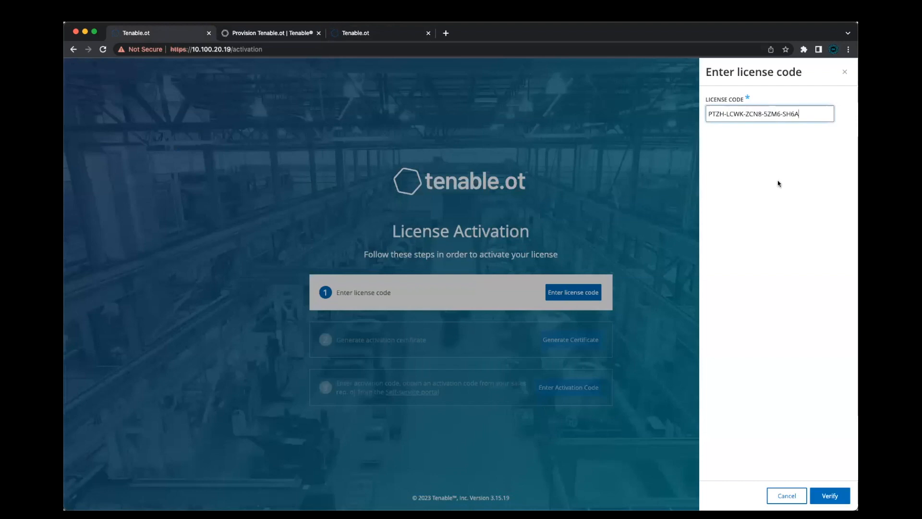
pyautogui.click(829, 496)
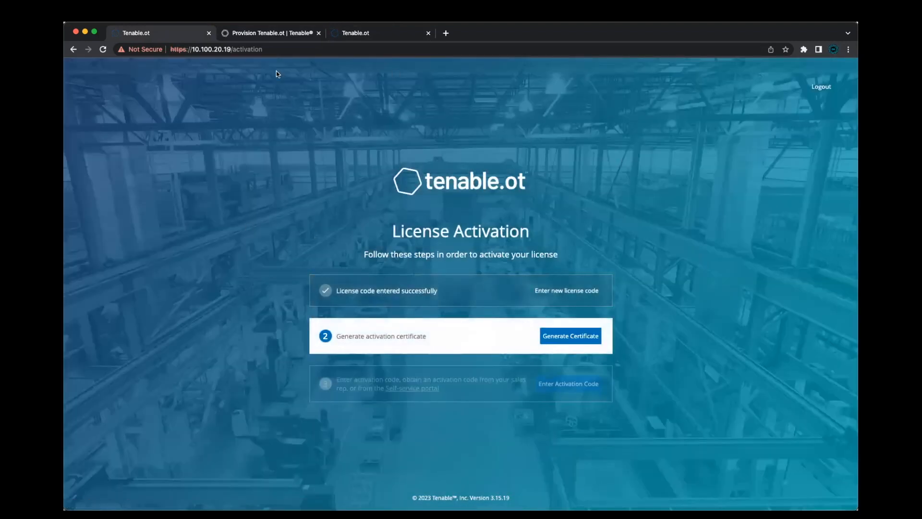
# Generate the activation certificate and copy it to the clipboard
pyautogui.click(596, 339)
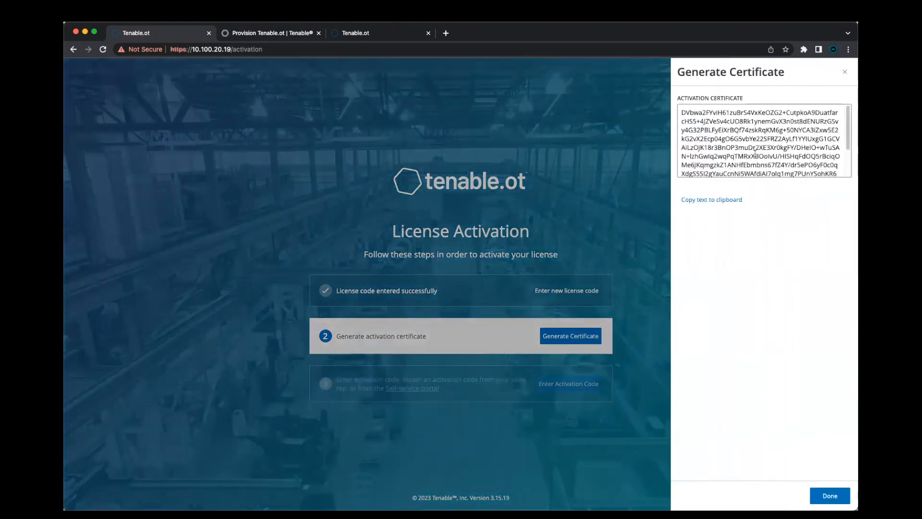
pyautogui.click(728, 200)
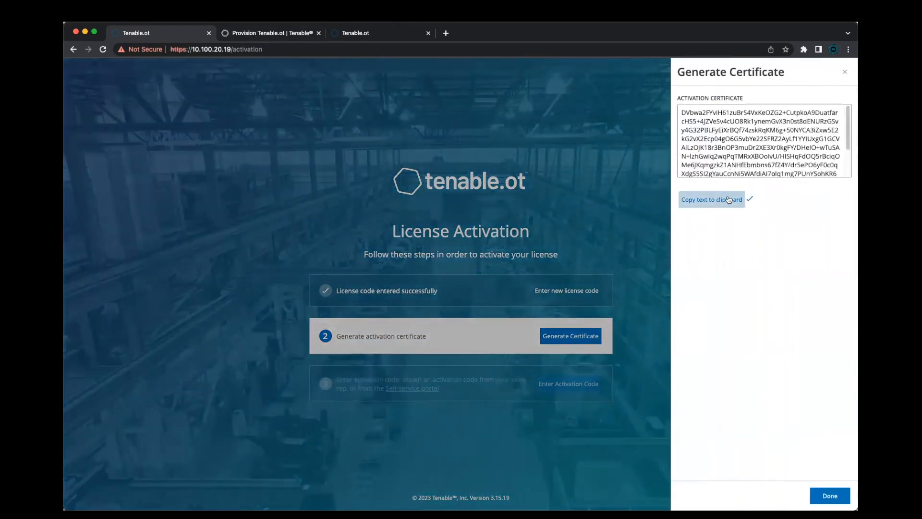
# Open the license's sites list in the provisioning portal and start adding a new Tenable.ot site
pyautogui.click(268, 32)
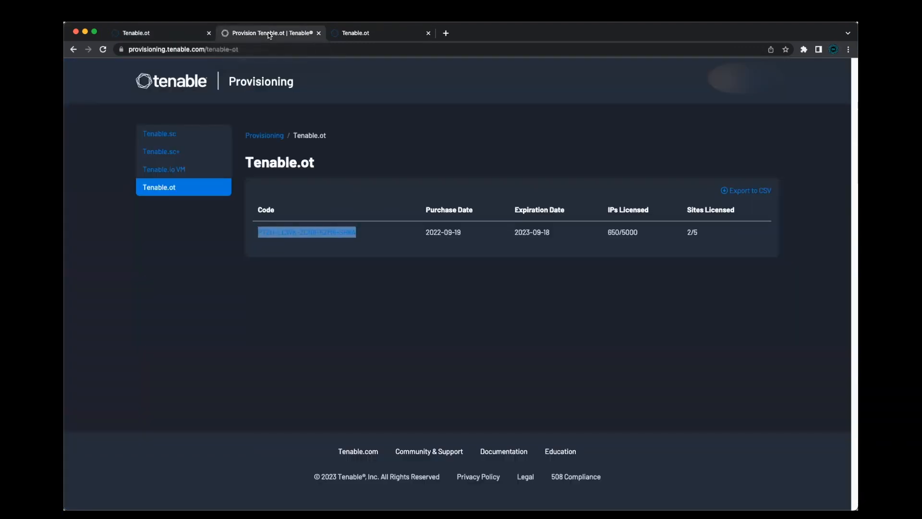
pyautogui.click(343, 231)
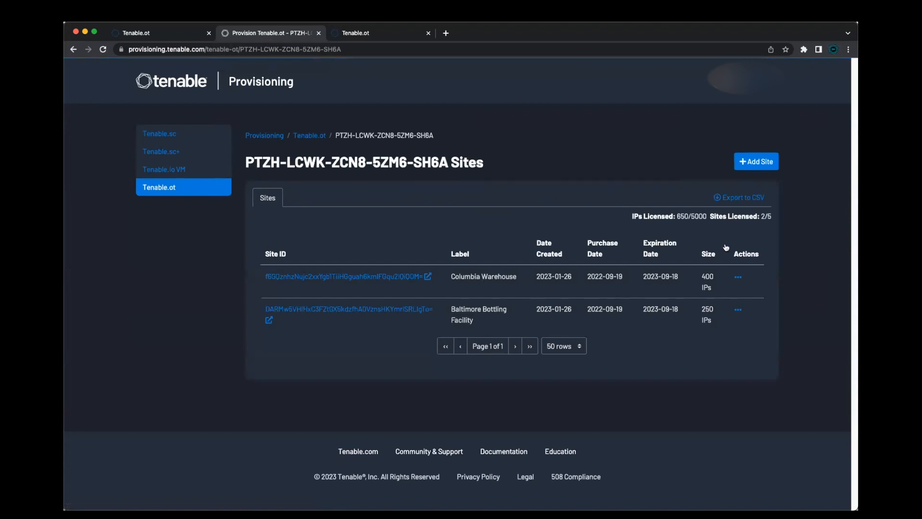
pyautogui.moveTo(708, 216); pyautogui.dragTo(675, 215)
pyautogui.click(689, 230)
pyautogui.click(755, 163)
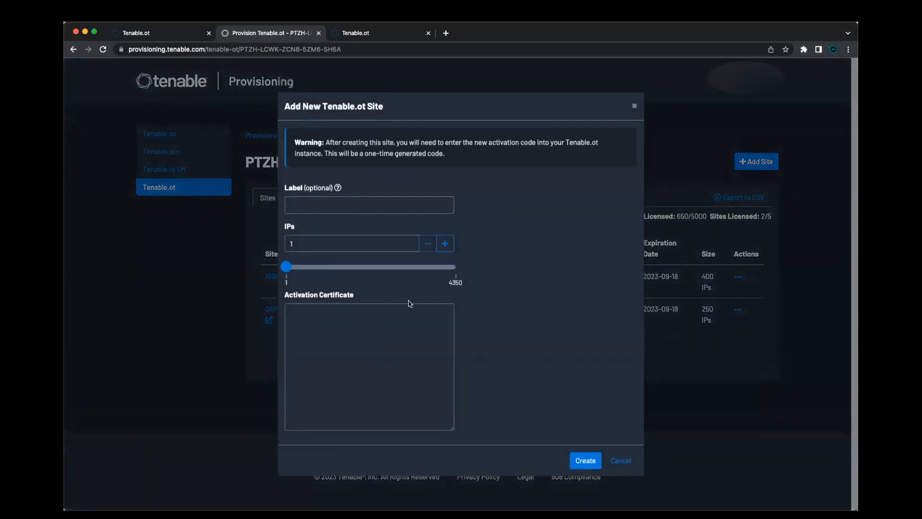
# Label the new site Columbia Storage Facility
pyautogui.click(378, 205)
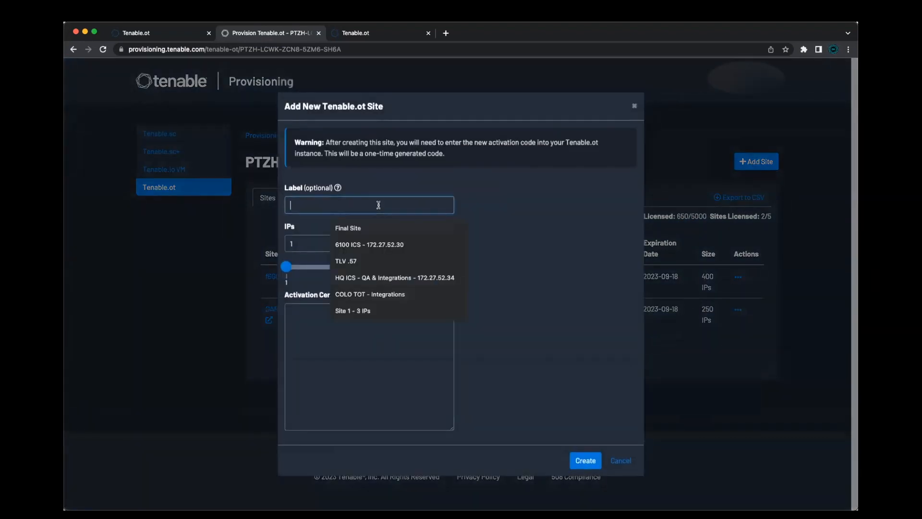
pyautogui.write('Co')
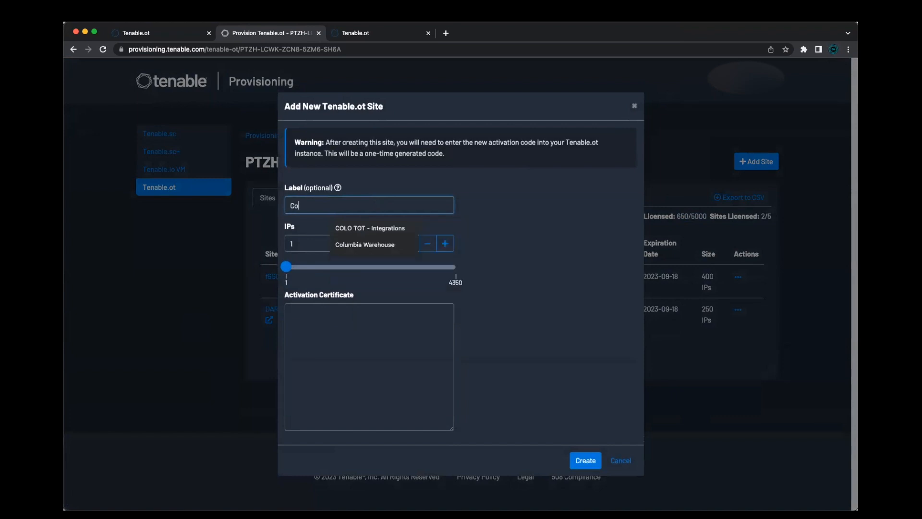
pyautogui.write('lumbia Fac')
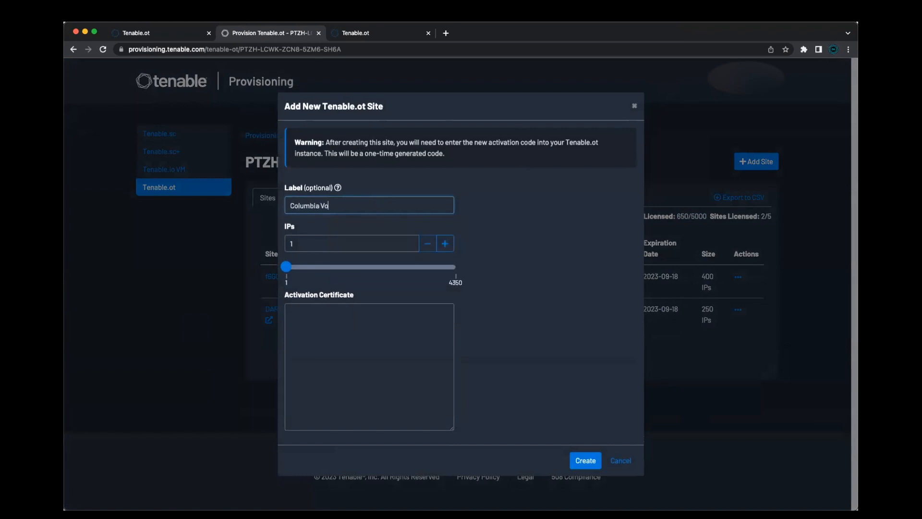
pyautogui.press('BackSpace')
pyautogui.press('BackSpace')
pyautogui.press('BackSpace')
pyautogui.write('Storage Facility')
# Set the site's IPs to 500 and paste the activation certificate into the certificate field
pyautogui.click(336, 243)
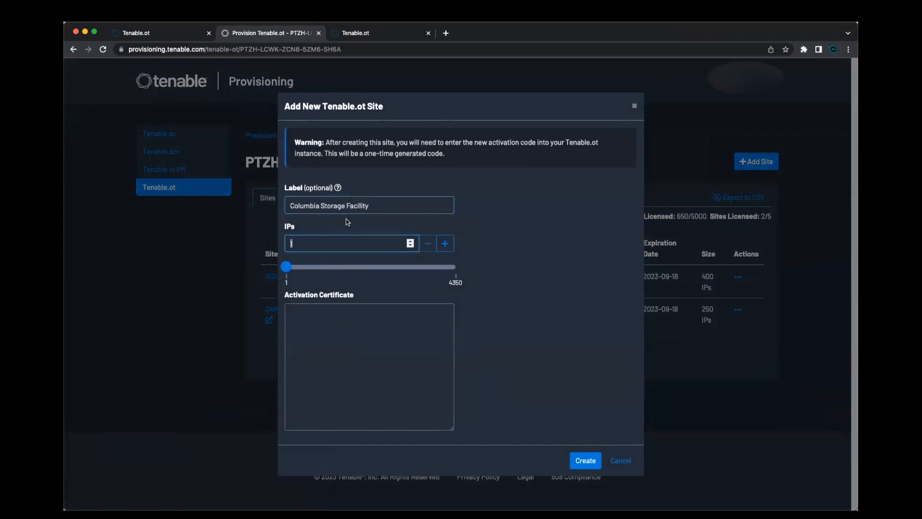
pyautogui.write('500')
pyautogui.click(345, 332)
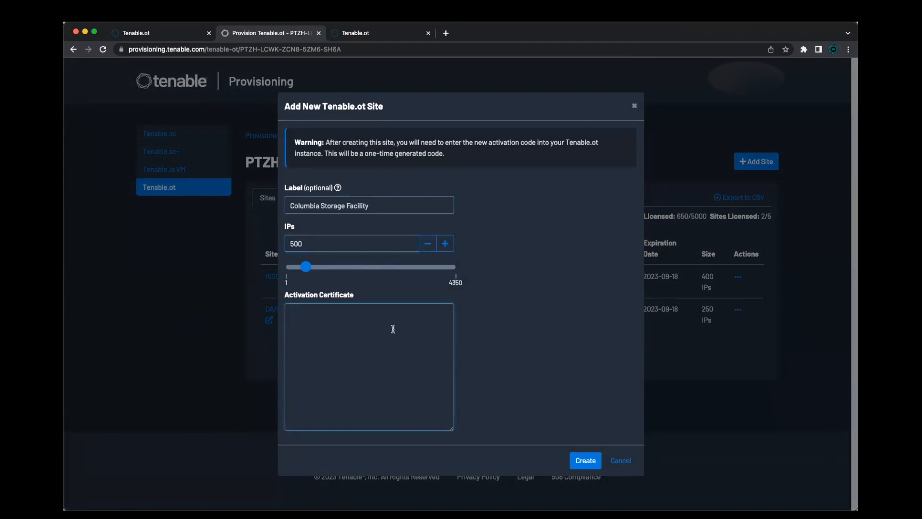
pyautogui.hotkey('ctrl', 'v')
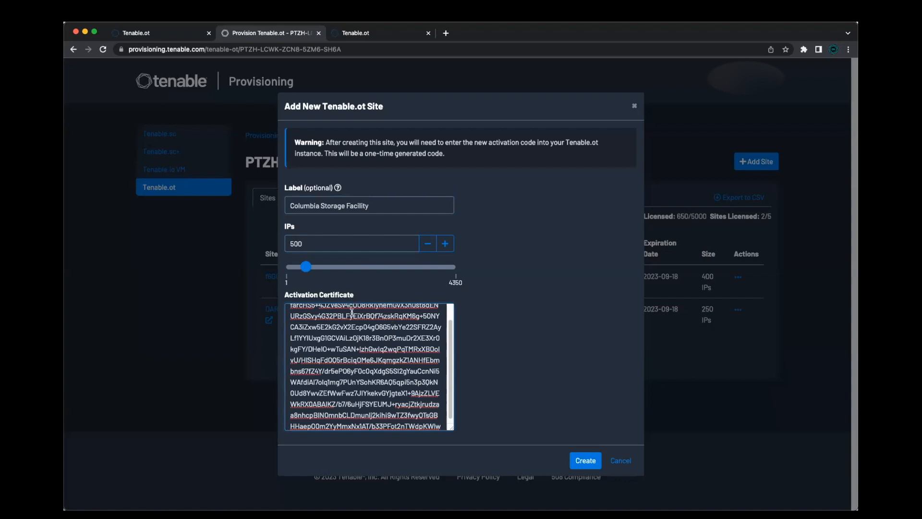
# Create the new site
pyautogui.click(146, 32)
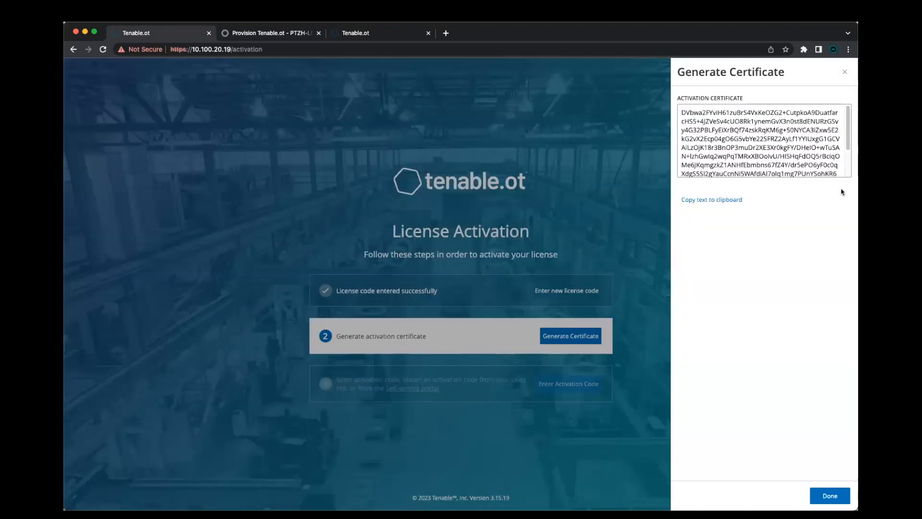
pyautogui.click(296, 37)
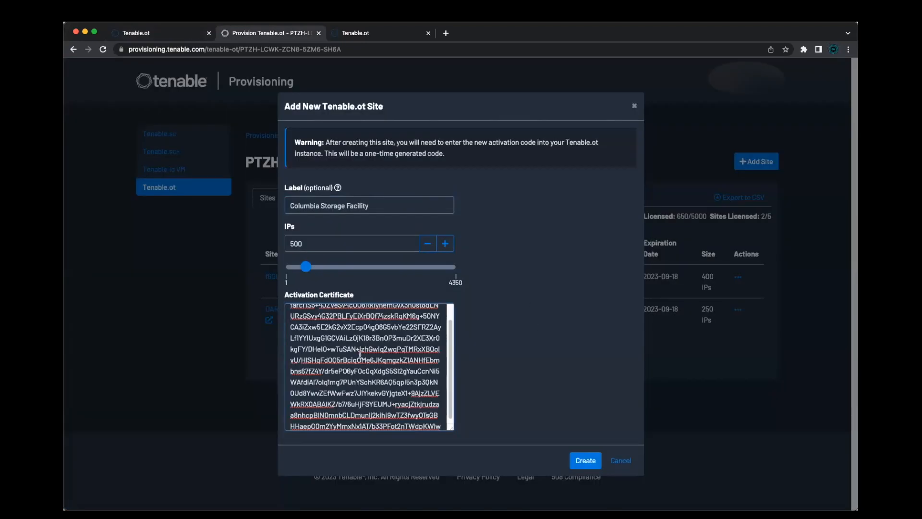
pyautogui.click(585, 461)
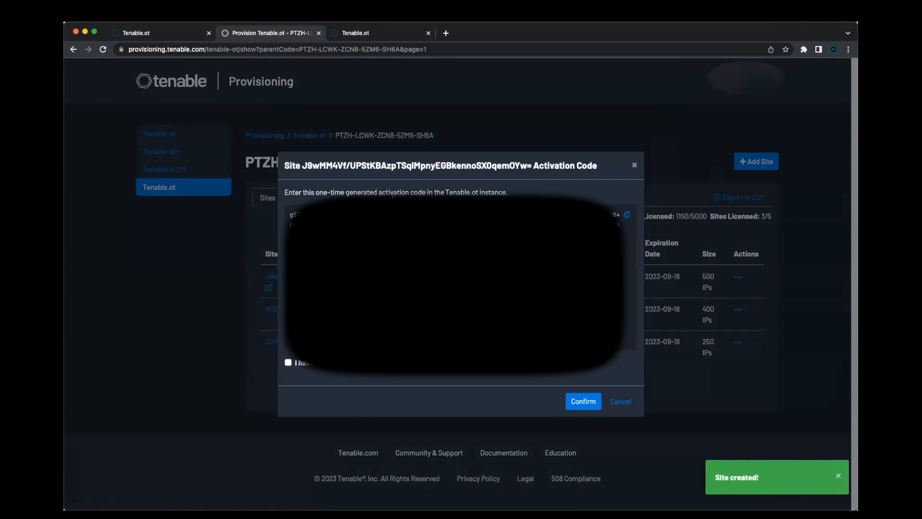
# Copy the site's one-time activation code and close the certificate panel on the activation page
pyautogui.click(628, 217)
pyautogui.click(170, 37)
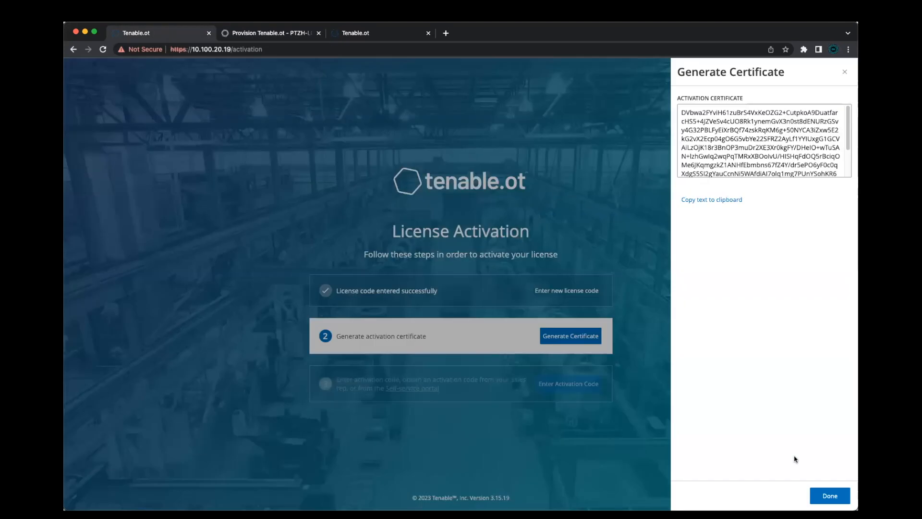
pyautogui.click(829, 496)
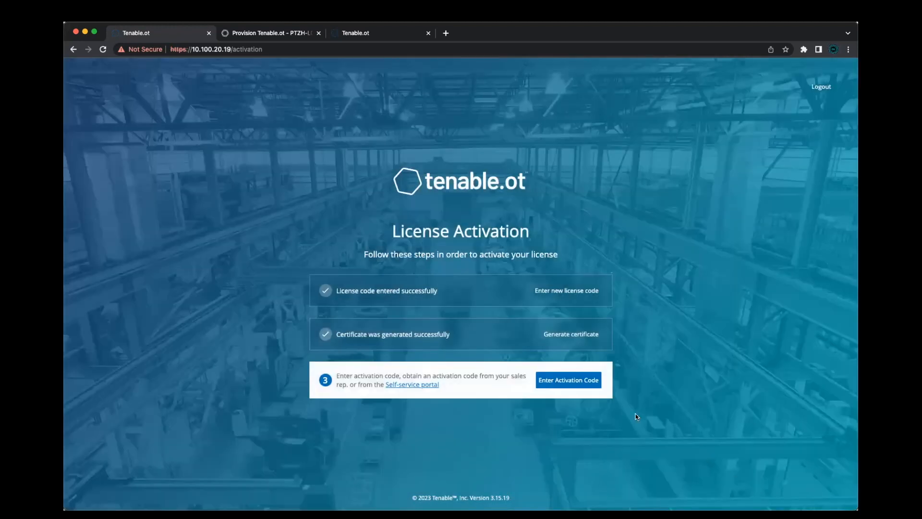
# Paste the activation code into the activation code field and activate the system
pyautogui.click(578, 382)
pyautogui.click(748, 165)
pyautogui.press('cmd+v')
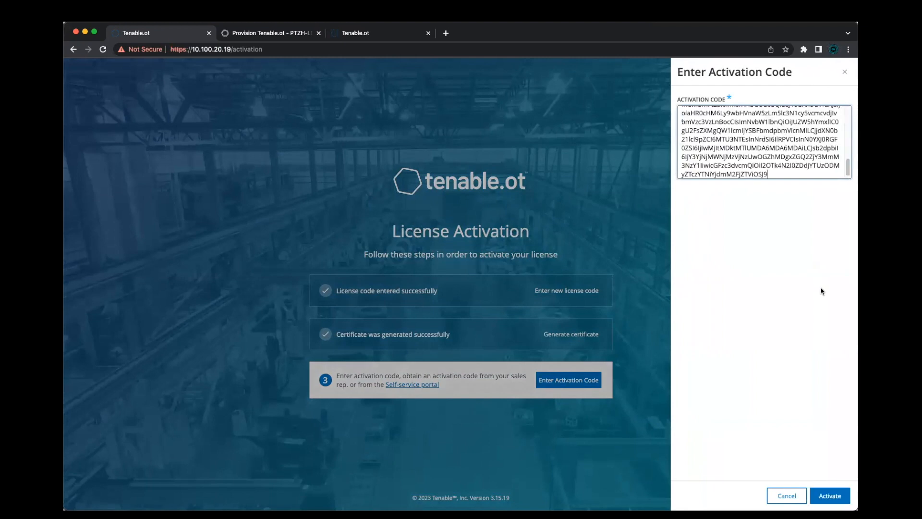
pyautogui.click(839, 496)
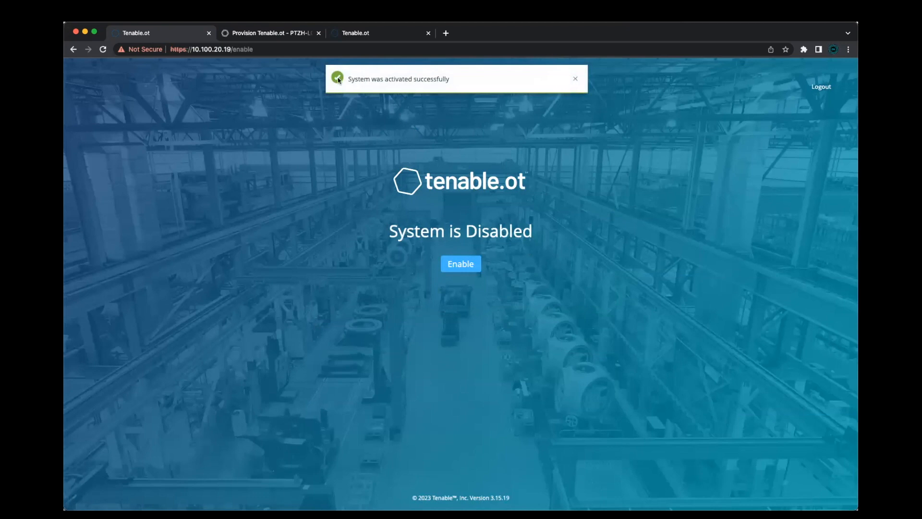
# Acknowledge saving the activation code in the provisioning portal and confirm the dialog
pyautogui.moveTo(347, 79); pyautogui.dragTo(452, 79)
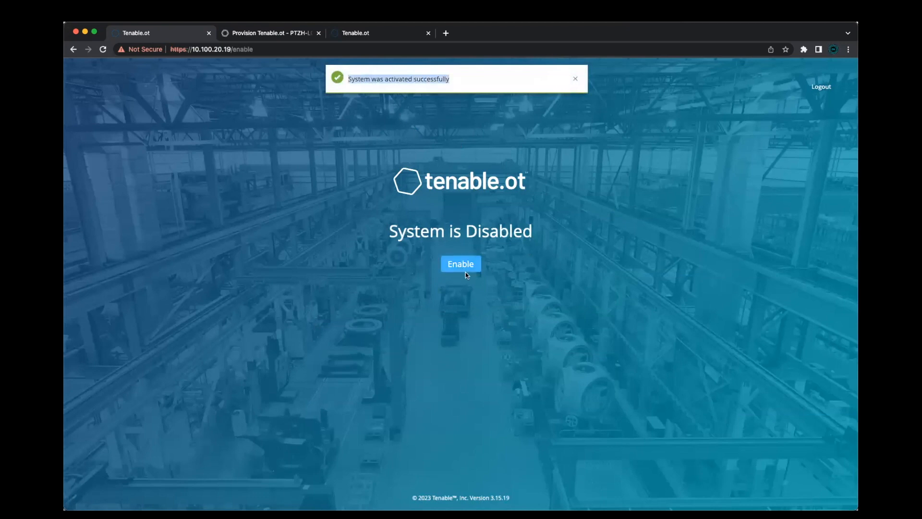
pyautogui.click(274, 33)
pyautogui.click(288, 363)
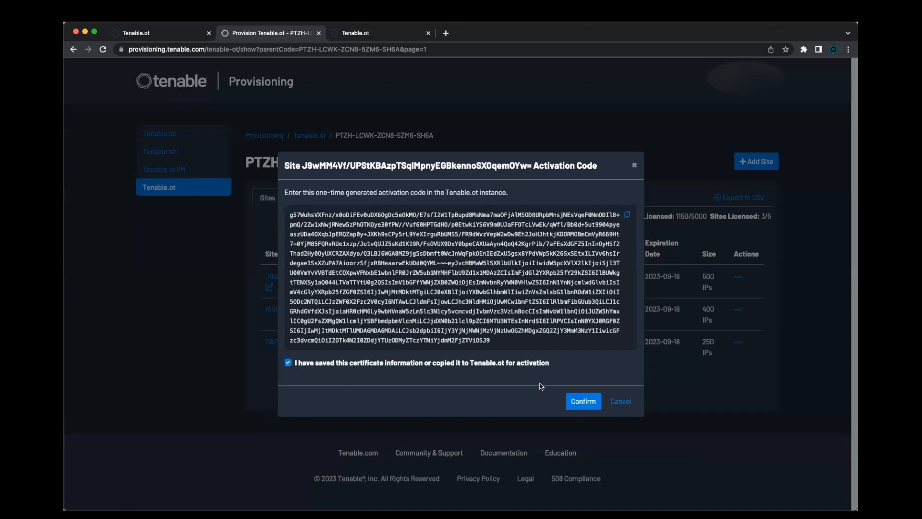
pyautogui.click(577, 404)
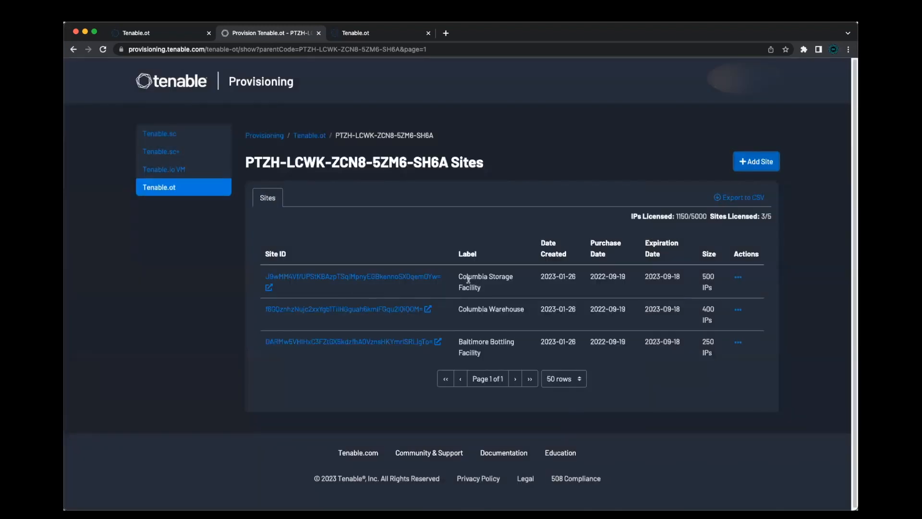
# Return to the provisioning portal home page
pyautogui.moveTo(462, 275); pyautogui.dragTo(484, 289)
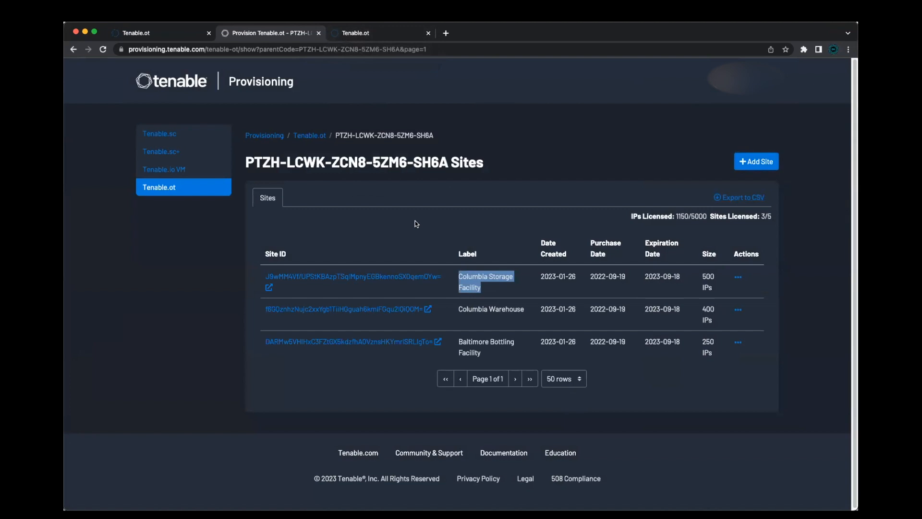
pyautogui.moveTo(207, 50); pyautogui.dragTo(444, 53)
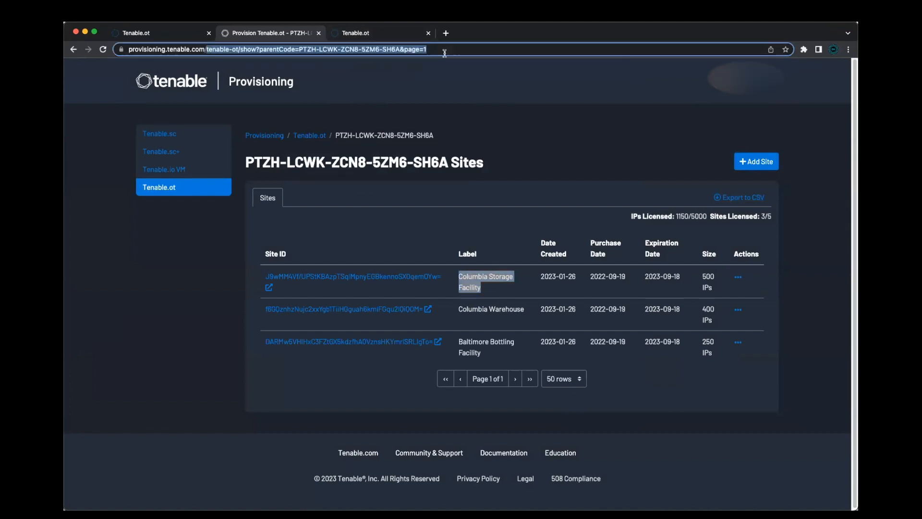
pyautogui.press('BackSpace')
pyautogui.press('Return')
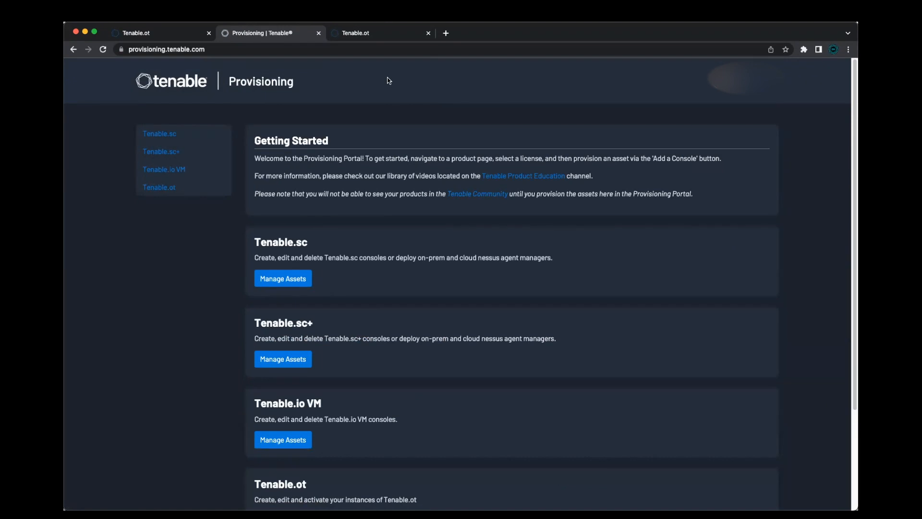
# Switch to the Tenable.ot console tab showing the vulnerabilities list
pyautogui.click(374, 36)
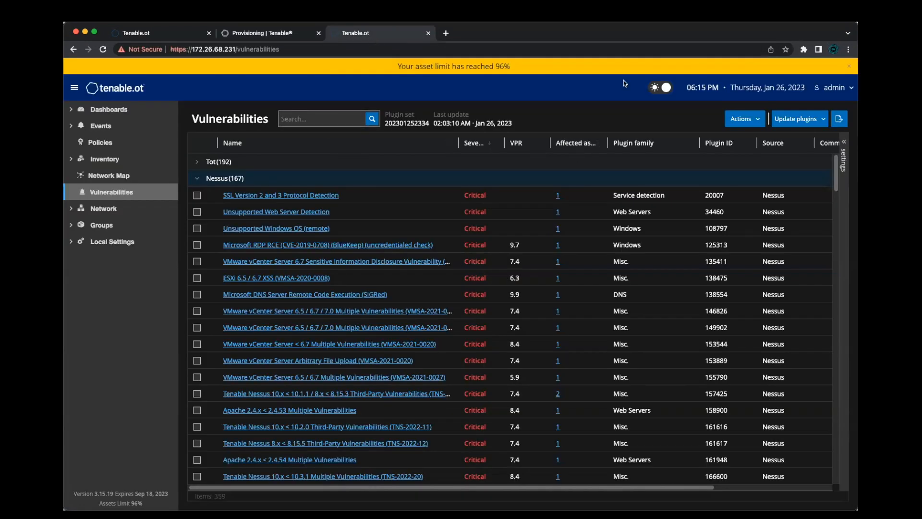
pyautogui.moveTo(513, 66)
pyautogui.mouseDown()
pyautogui.moveTo(485, 66)
pyautogui.moveTo(494, 67)
pyautogui.mouseUp()
pyautogui.click(533, 68)
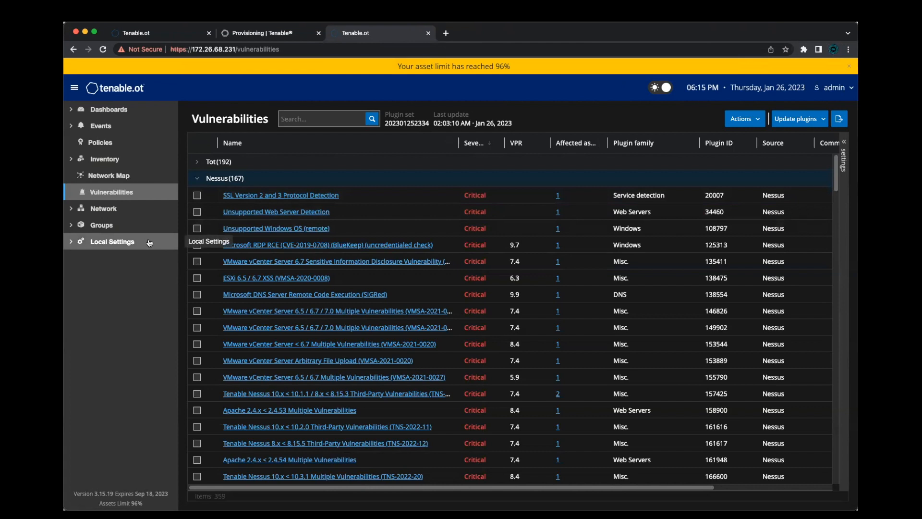
# Open the About dialog from the admin menu to review the version and license details, then close it
pyautogui.click(834, 92)
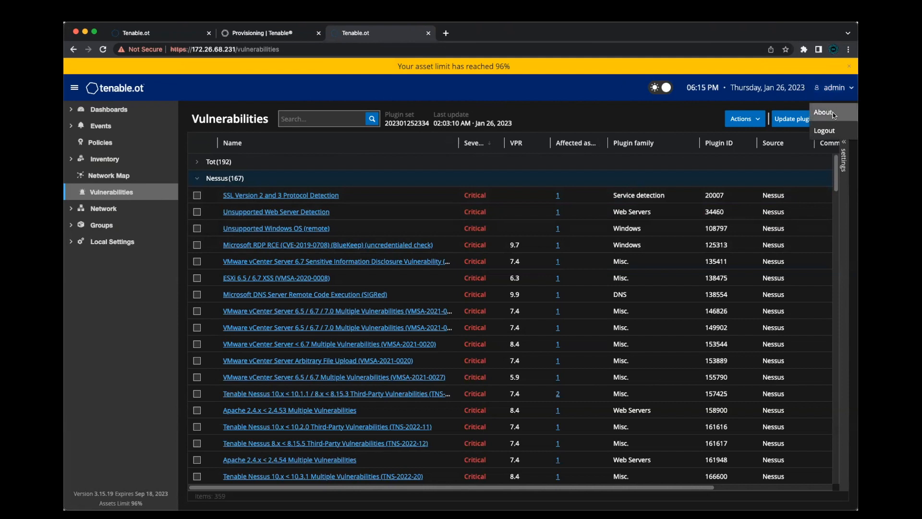
pyautogui.click(823, 112)
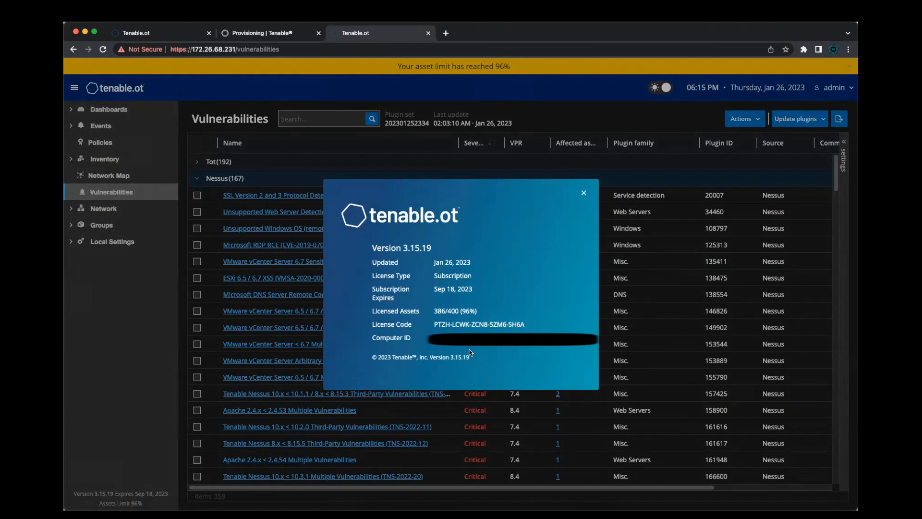
pyautogui.click(585, 192)
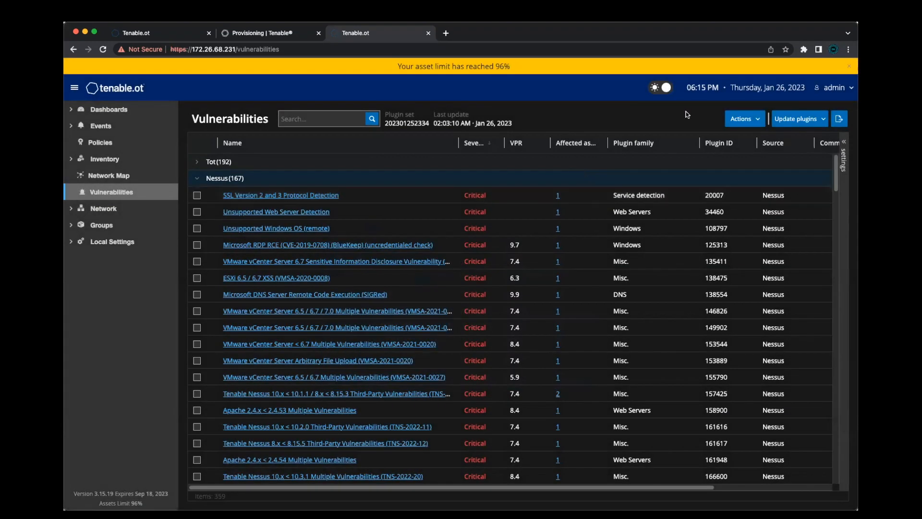
pyautogui.click(834, 88)
pyautogui.click(830, 116)
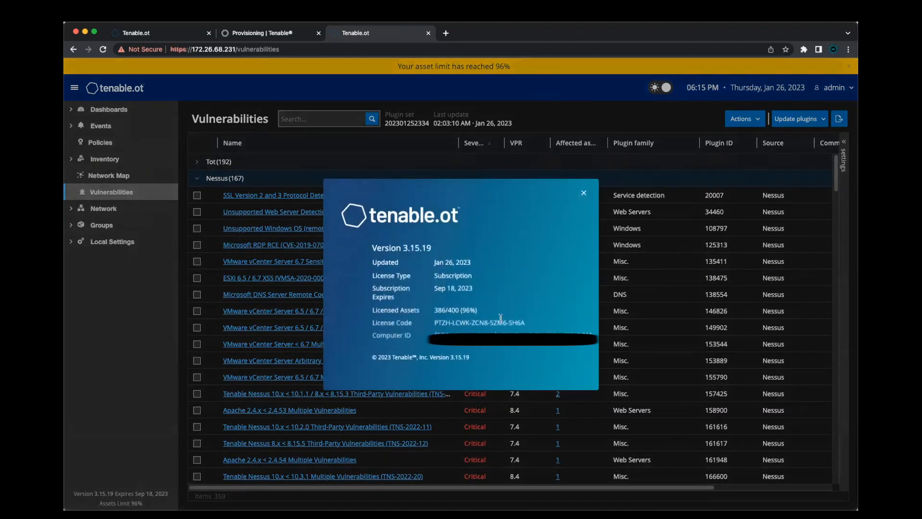
pyautogui.click(584, 193)
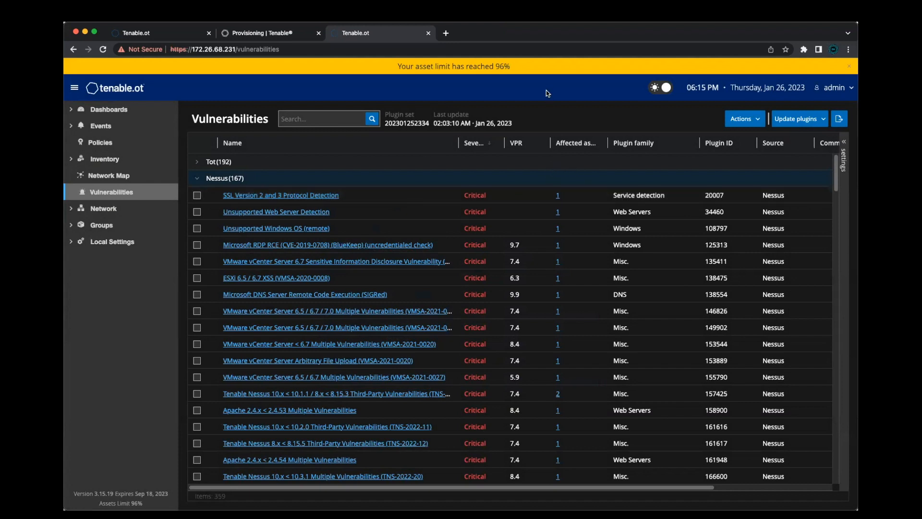
# Open the Device page under Local Settings' System Configuration to check the device name
pyautogui.click(125, 242)
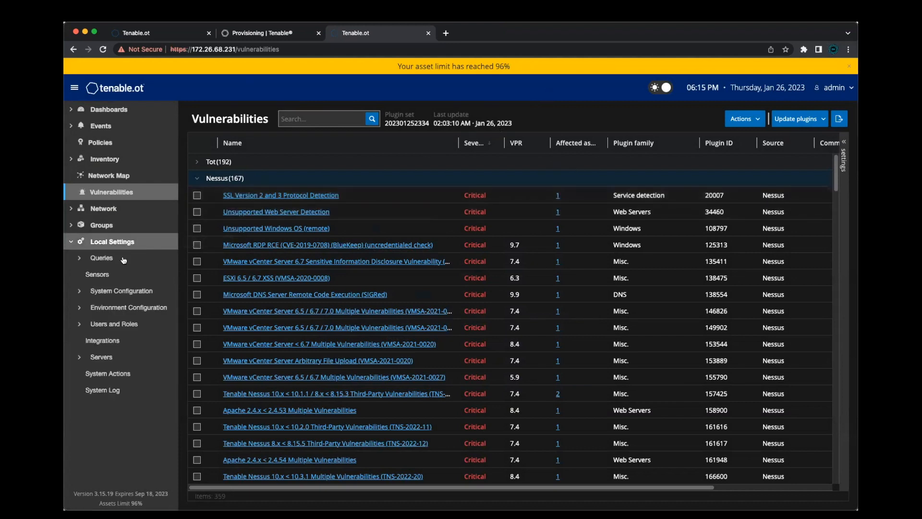
pyautogui.click(123, 293)
pyautogui.click(120, 309)
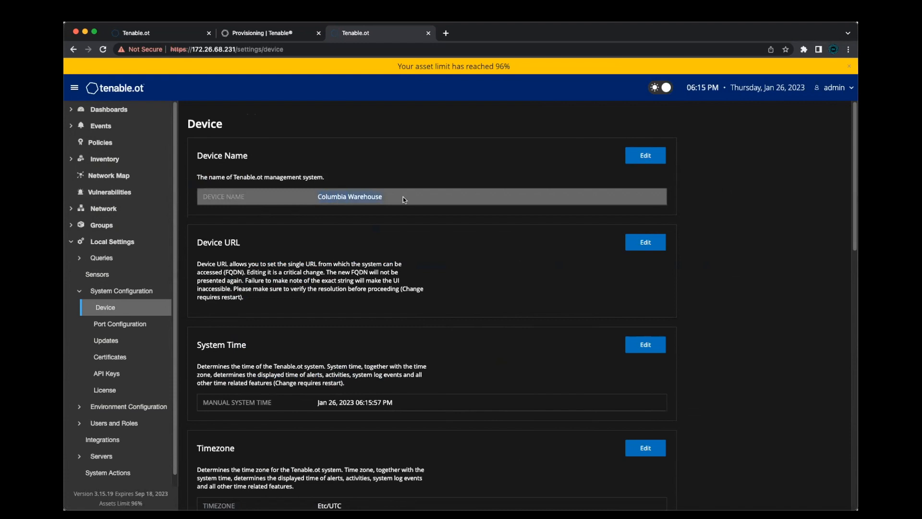
# In the provisioning portal, open the Tenable.ot license's sites list and examine the Columbia Warehouse site's label and size
pyautogui.click(260, 38)
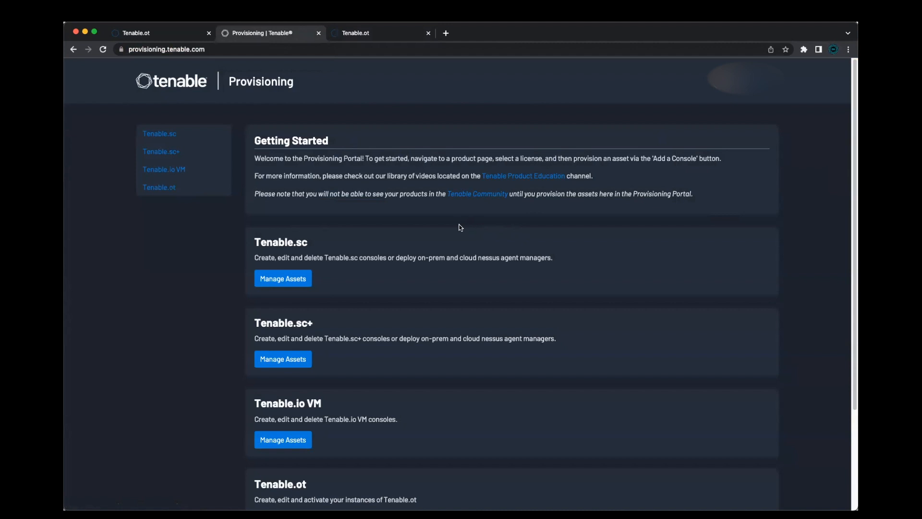
pyautogui.click(165, 190)
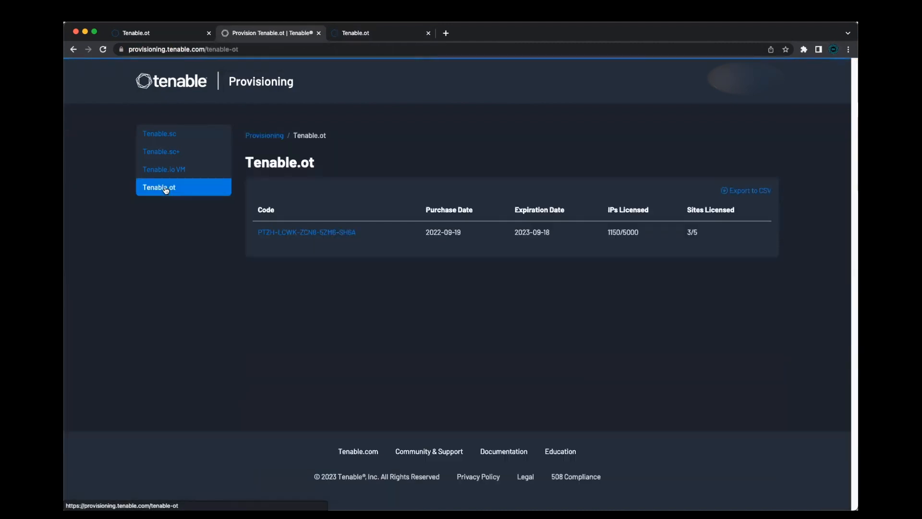
pyautogui.click(287, 233)
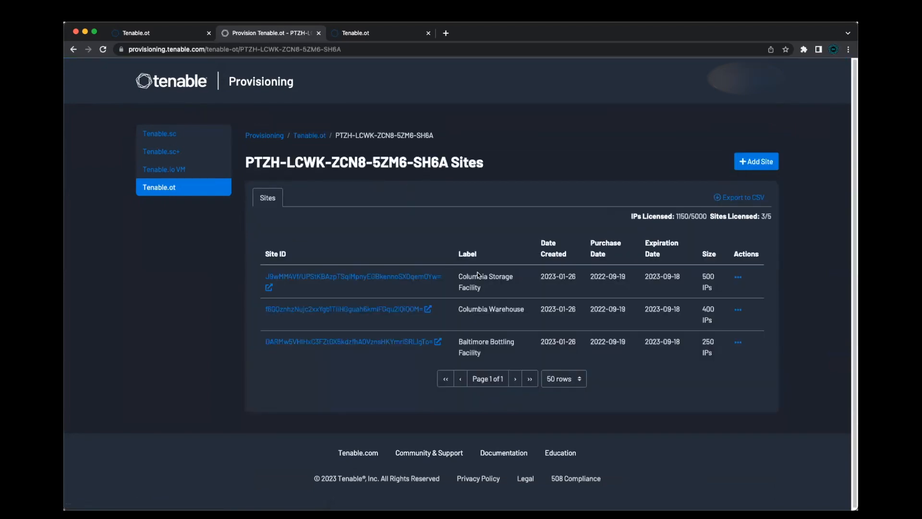
pyautogui.moveTo(454, 313); pyautogui.dragTo(526, 312)
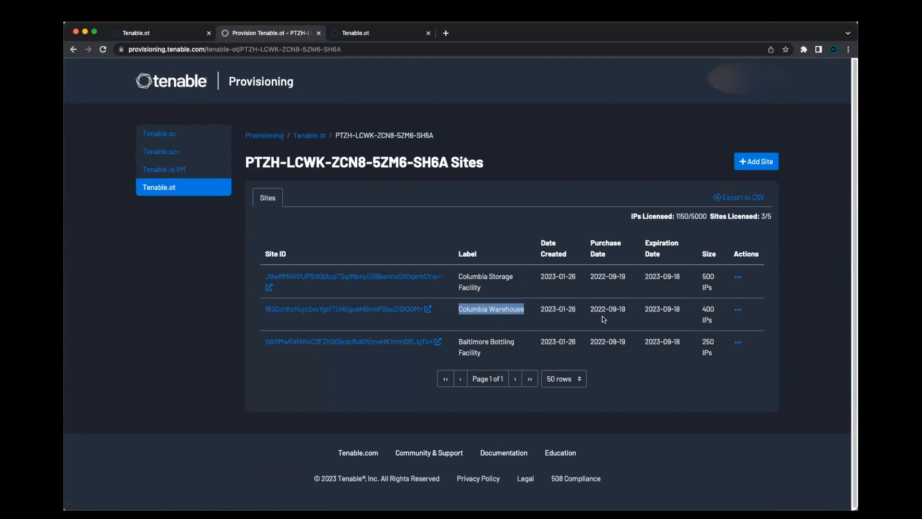
pyautogui.moveTo(703, 312); pyautogui.dragTo(716, 308)
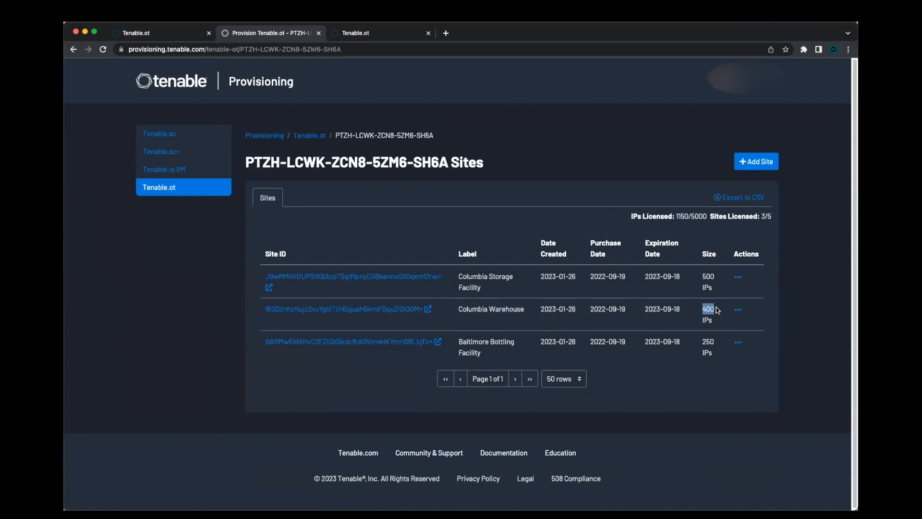
# Open the License page in the Tenable.ot console and review the licensed assets
pyautogui.click(356, 34)
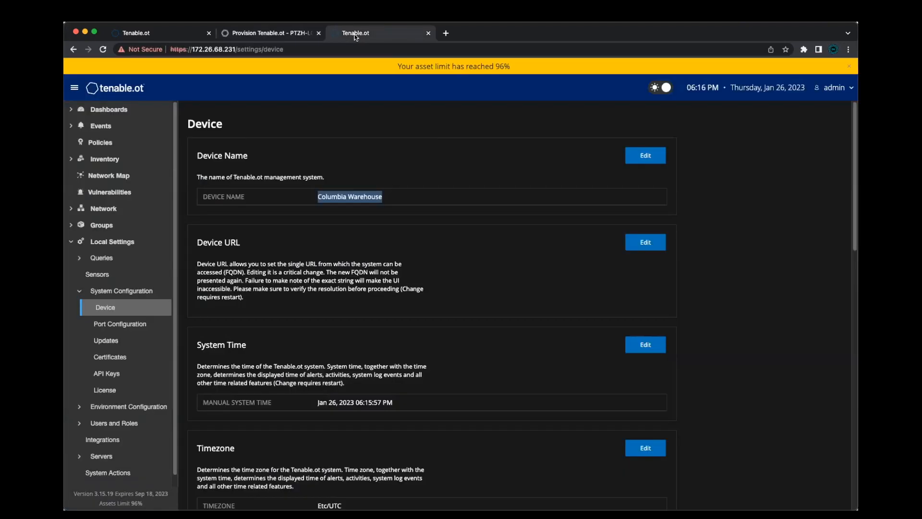
pyautogui.click(405, 159)
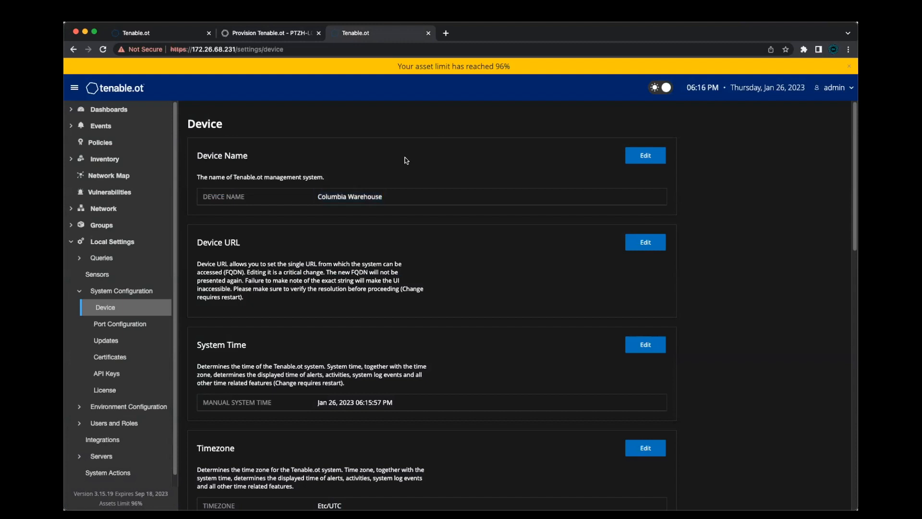
pyautogui.click(107, 390)
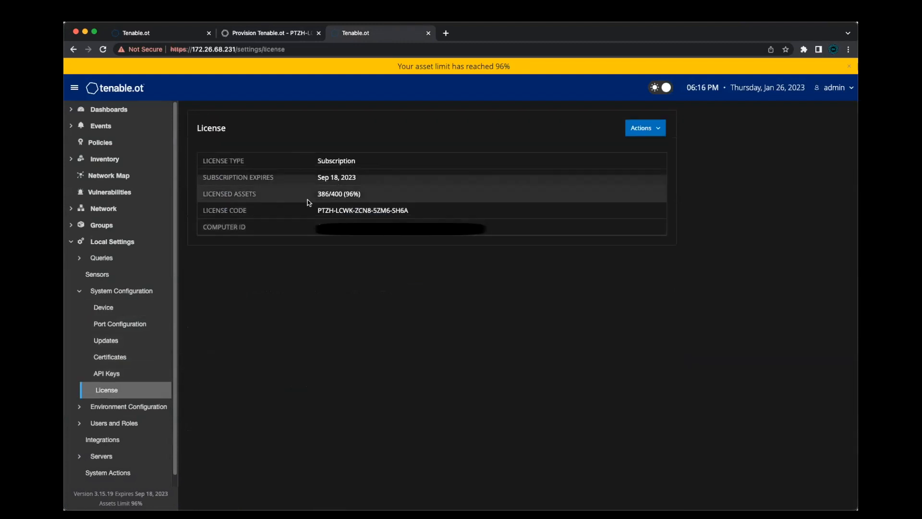
pyautogui.moveTo(318, 194); pyautogui.dragTo(343, 197)
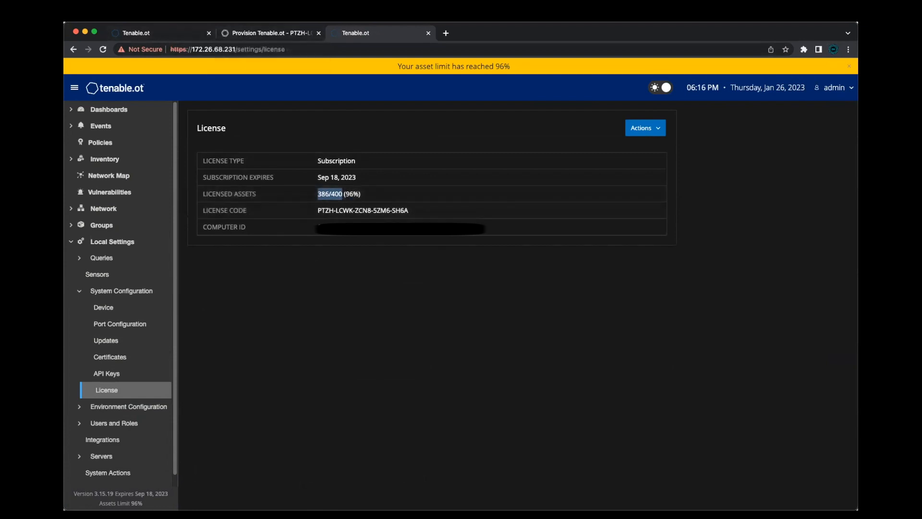
# Edit the Columbia Warehouse site in the provisioning portal and set its IPs to 500
pyautogui.click(244, 31)
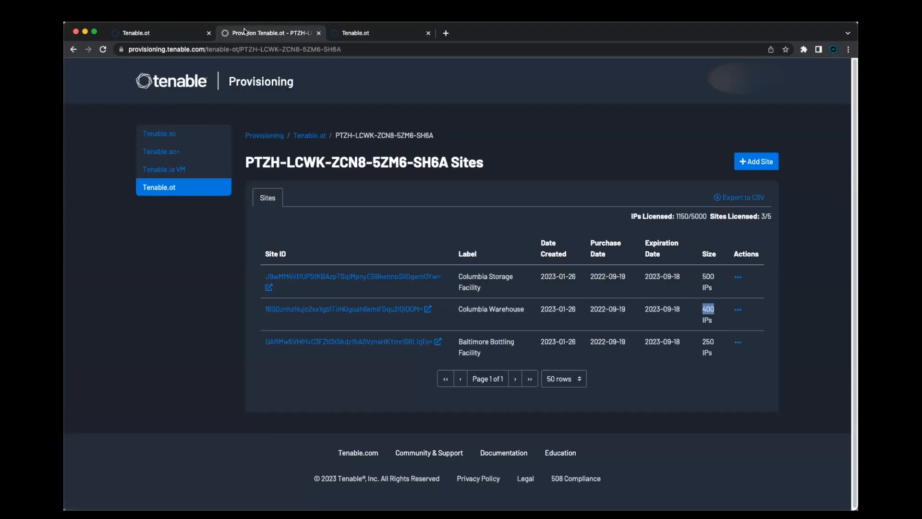
pyautogui.click(460, 309)
pyautogui.click(740, 311)
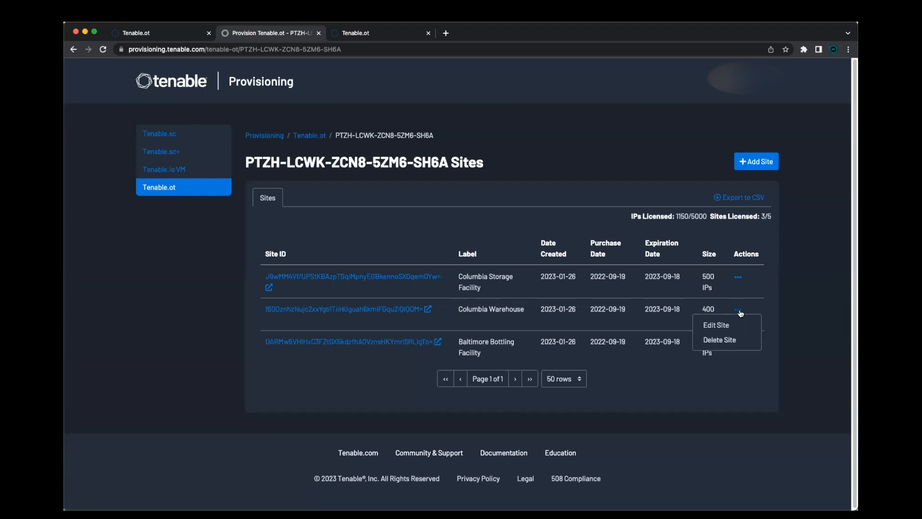
pyautogui.click(741, 326)
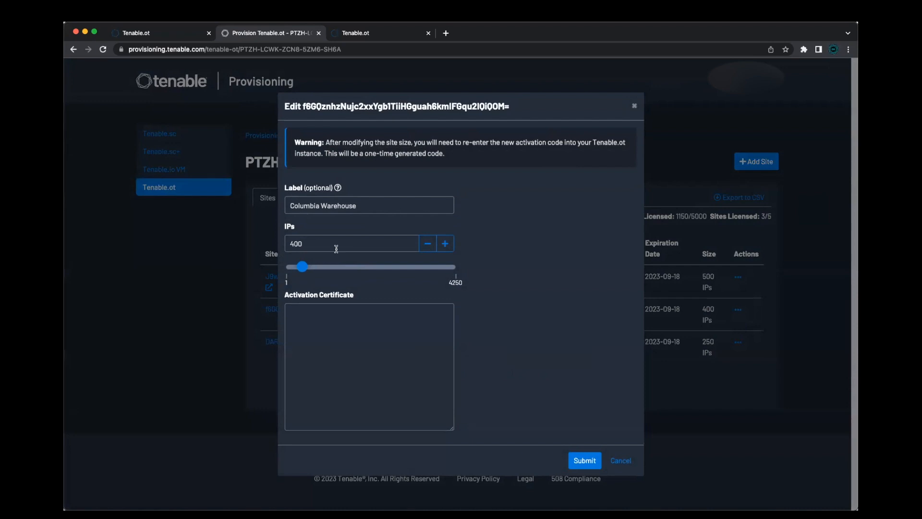
pyautogui.doubleClick(324, 244)
pyautogui.write('500')
pyautogui.moveTo(307, 275); pyautogui.dragTo(465, 283)
pyautogui.moveTo(305, 244); pyautogui.dragTo(278, 245)
pyautogui.write('500')
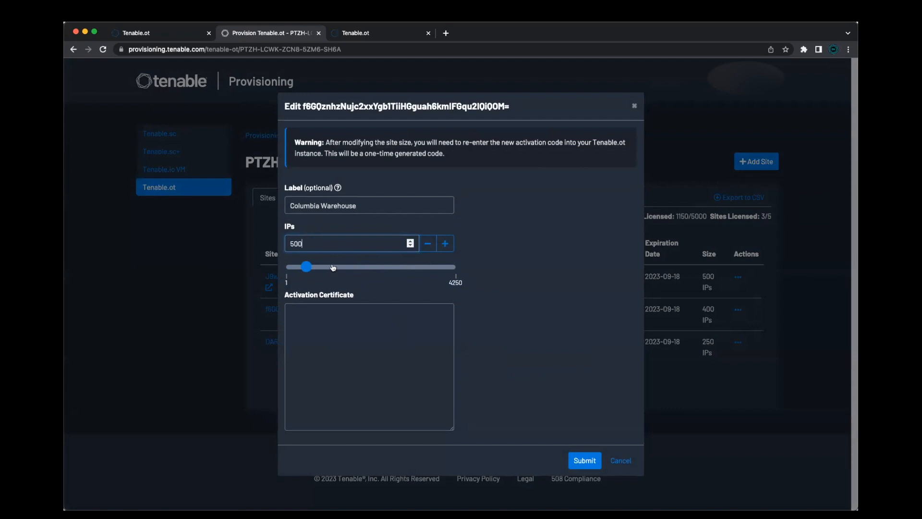
# Start a license update in the Tenable.ot console and generate and copy the activation certificate
pyautogui.click(362, 34)
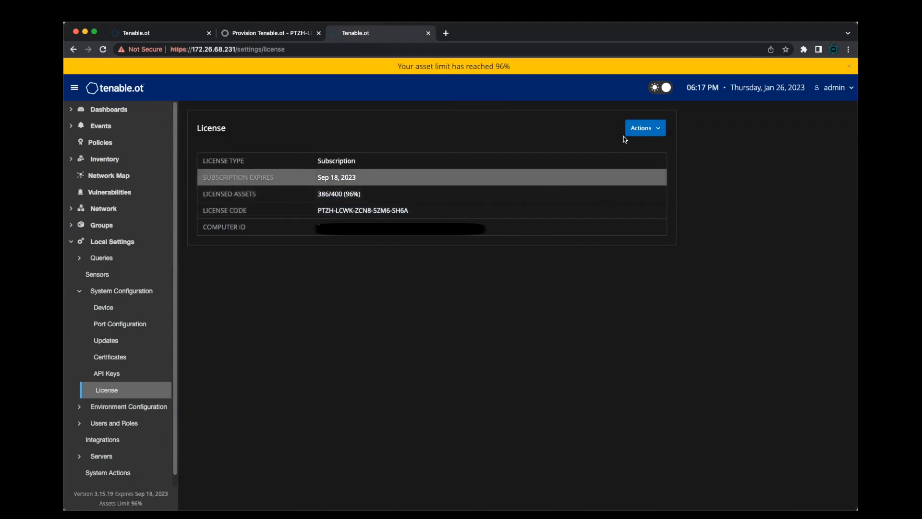
pyautogui.click(654, 131)
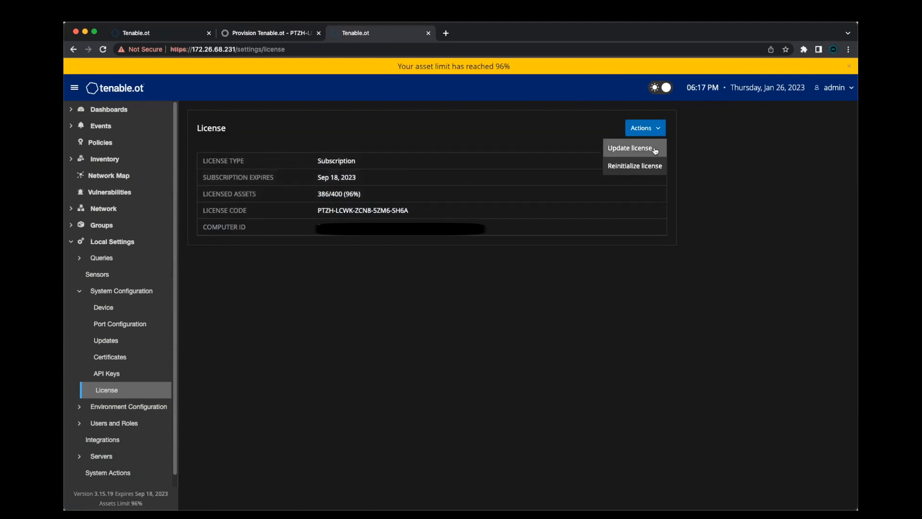
pyautogui.click(630, 148)
pyautogui.click(631, 288)
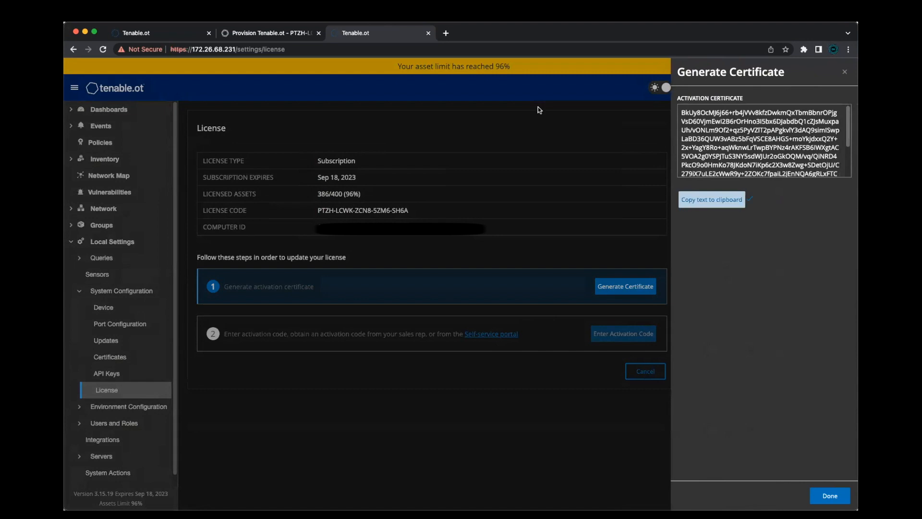
# Paste the activation certificate into the site edit dialog in the provisioning portal and submit it
pyautogui.click(293, 34)
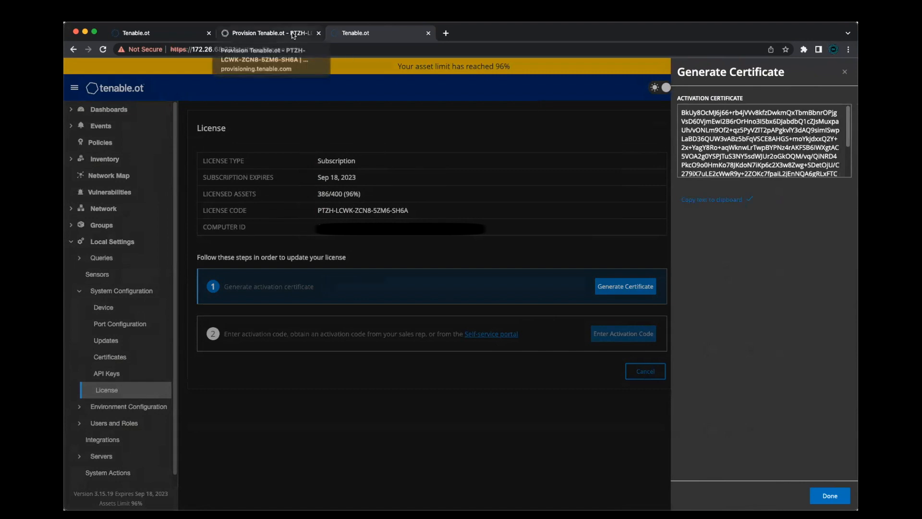
pyautogui.click(346, 332)
pyautogui.press('super+v')
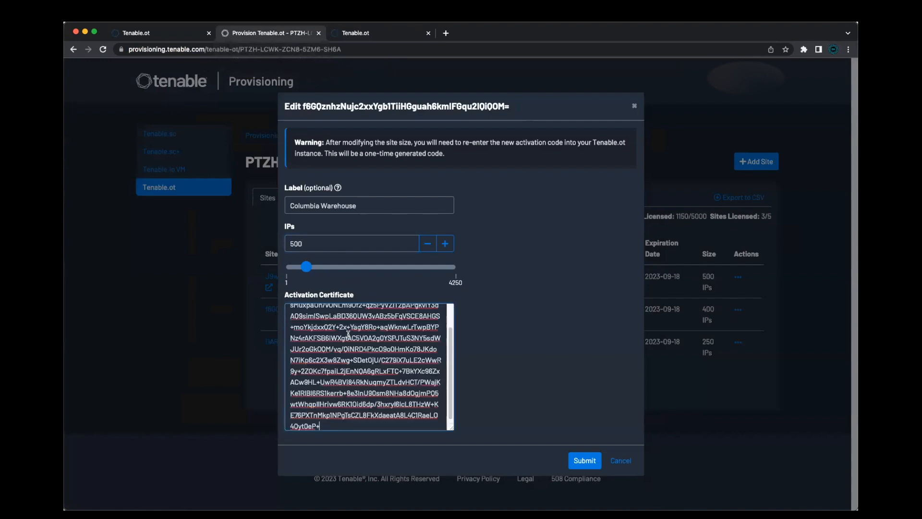
pyautogui.click(590, 463)
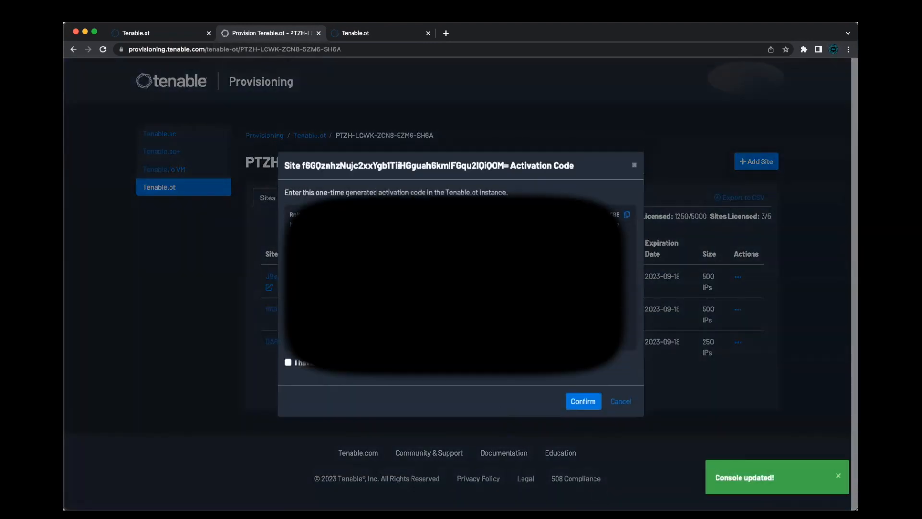
# Copy the generated activation code and tick the acknowledgement that it has been saved
pyautogui.click(627, 215)
pyautogui.click(288, 362)
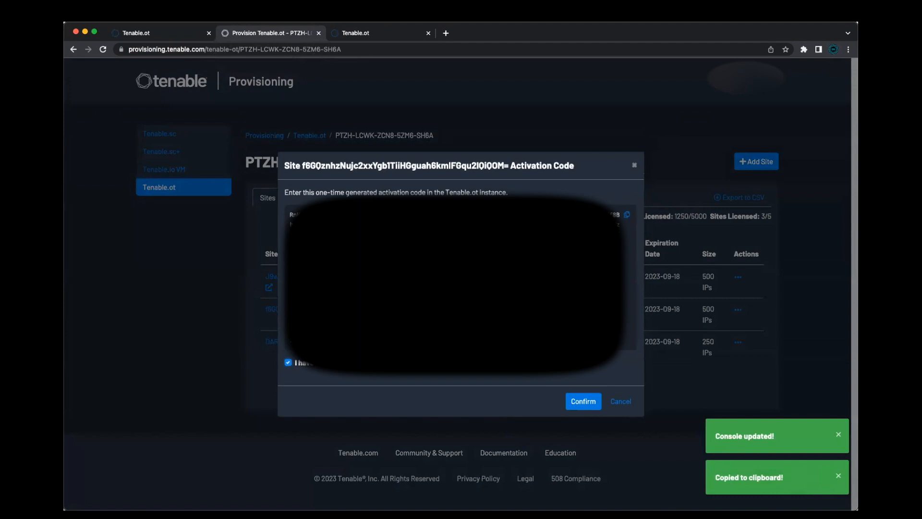
# Close the certificate panel in the console, paste the activation code into the activation code field and activate
pyautogui.click(387, 32)
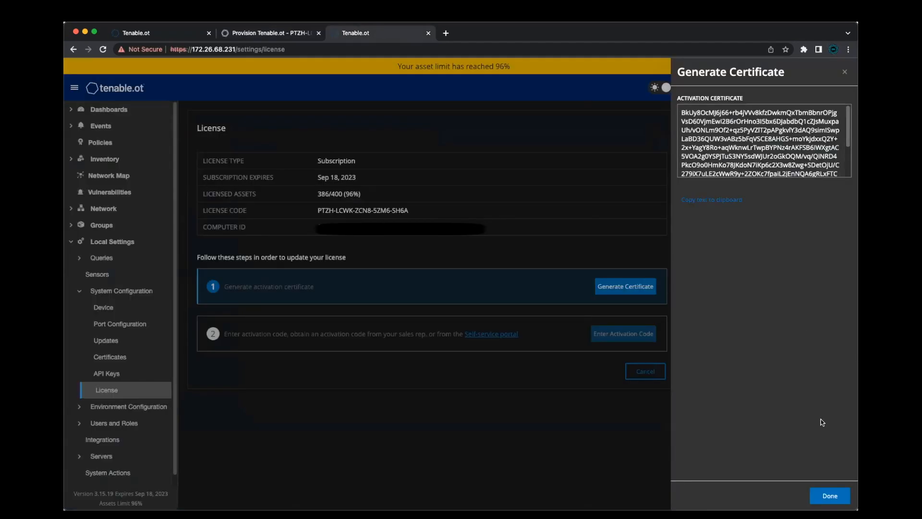
pyautogui.click(830, 496)
pyautogui.click(623, 330)
pyautogui.click(714, 149)
pyautogui.press('super+v')
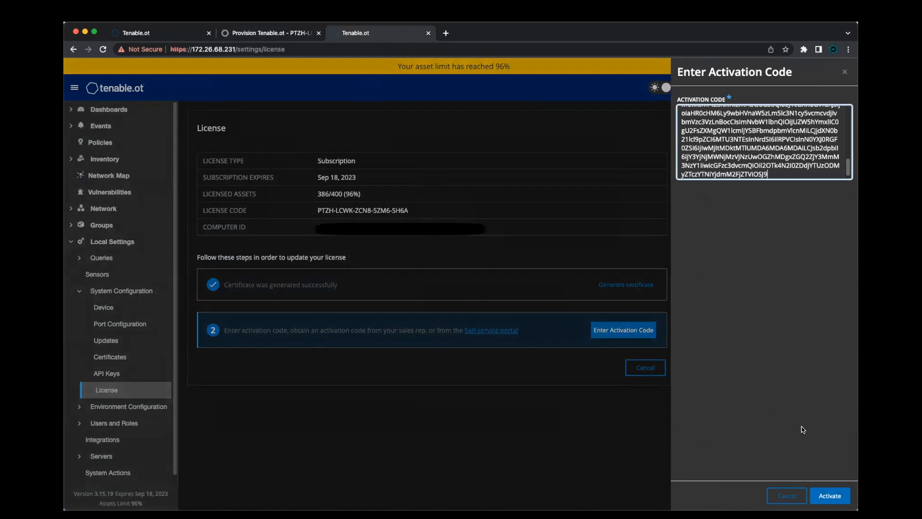
pyautogui.click(823, 501)
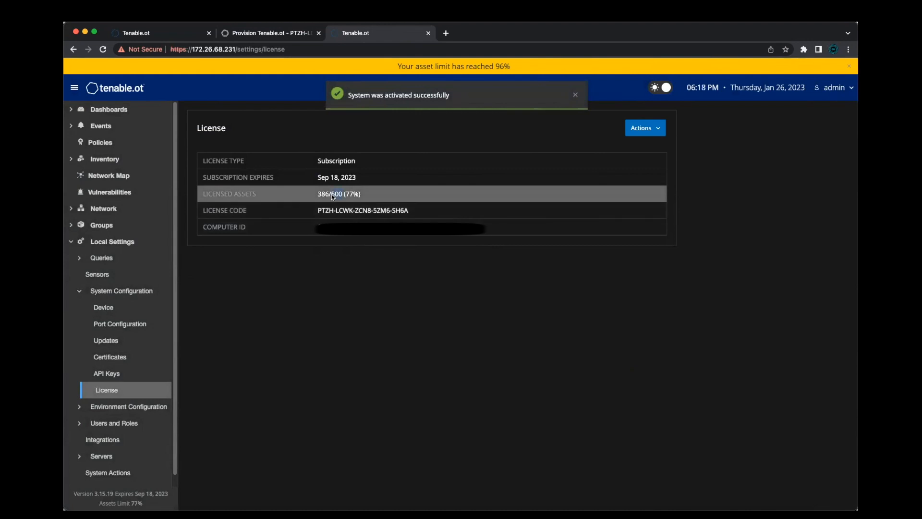
# Return to the provisioning portal and confirm the activation code dialog
pyautogui.click(103, 49)
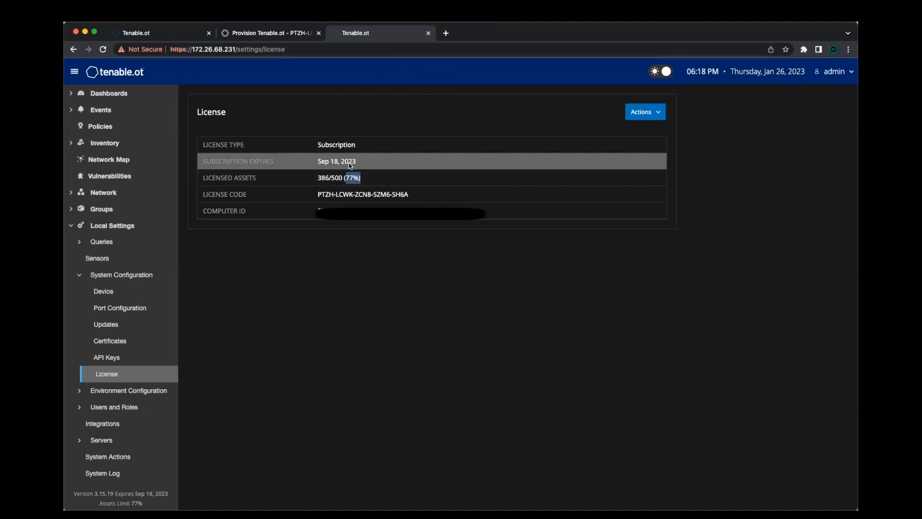
pyautogui.click(253, 34)
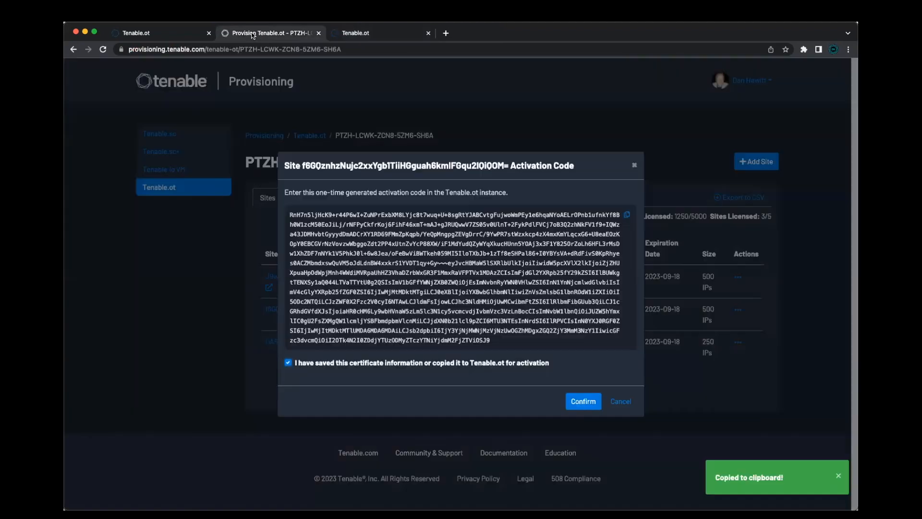
pyautogui.click(585, 409)
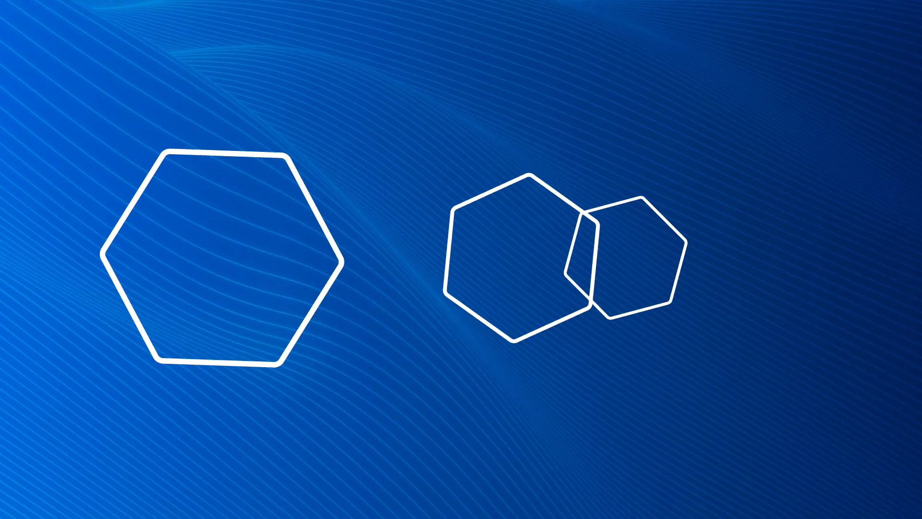